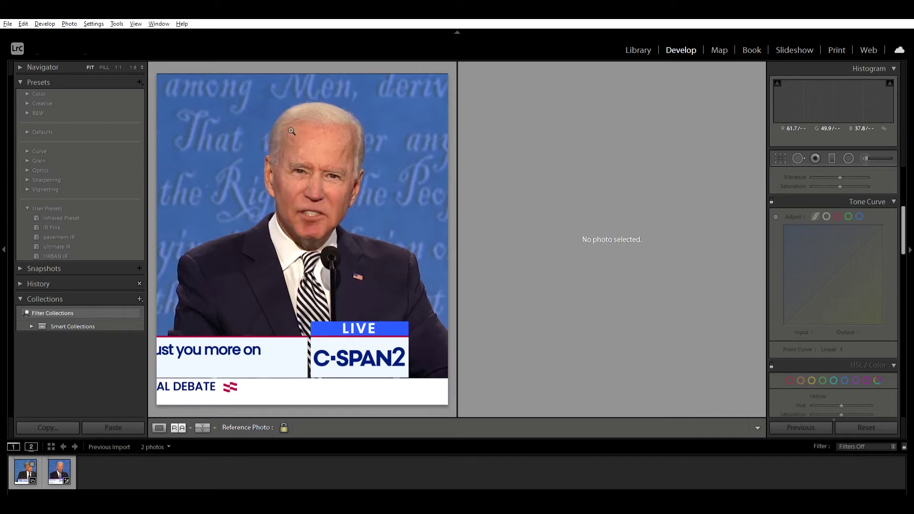
- Select Panel Trump.png as the active photo and add a red tone curve point at input 130 with output 129
{"action": "left_click", "coordinate": [23, 464]}
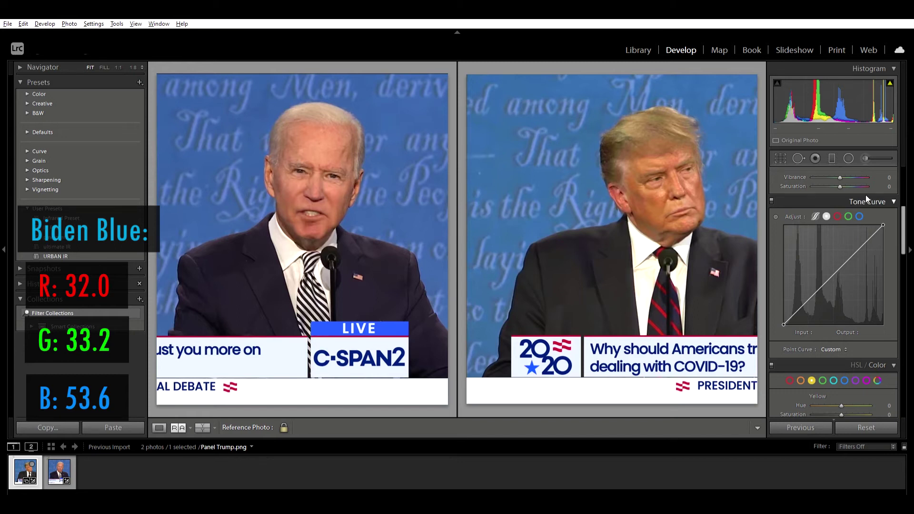
{"action": "left_click", "coordinate": [837, 217]}
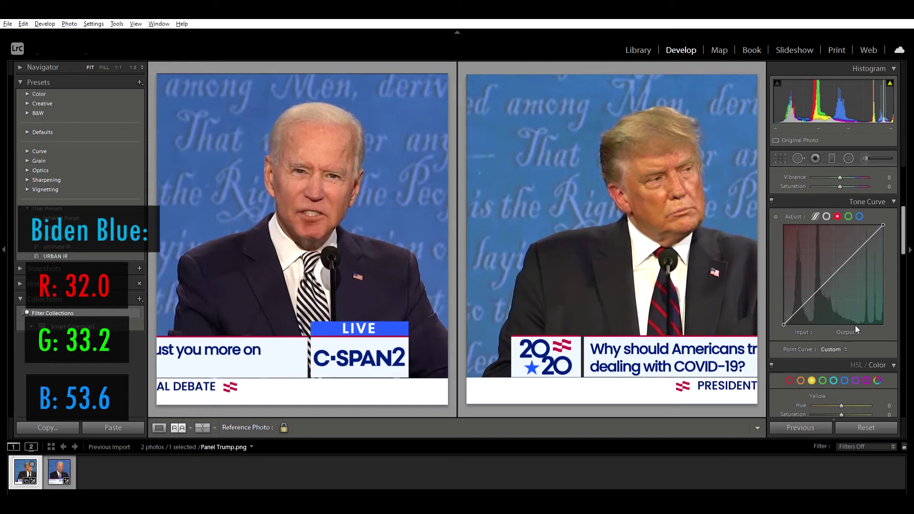
{"action": "left_click", "coordinate": [834, 273]}
{"action": "left_click", "coordinate": [873, 330]}
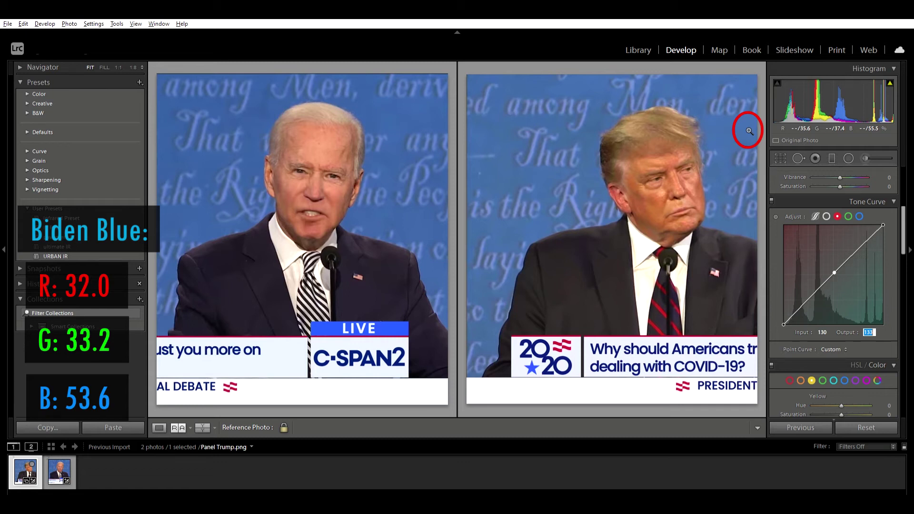
{"action": "type", "text": "129"}
{"action": "key", "text": "Return"}
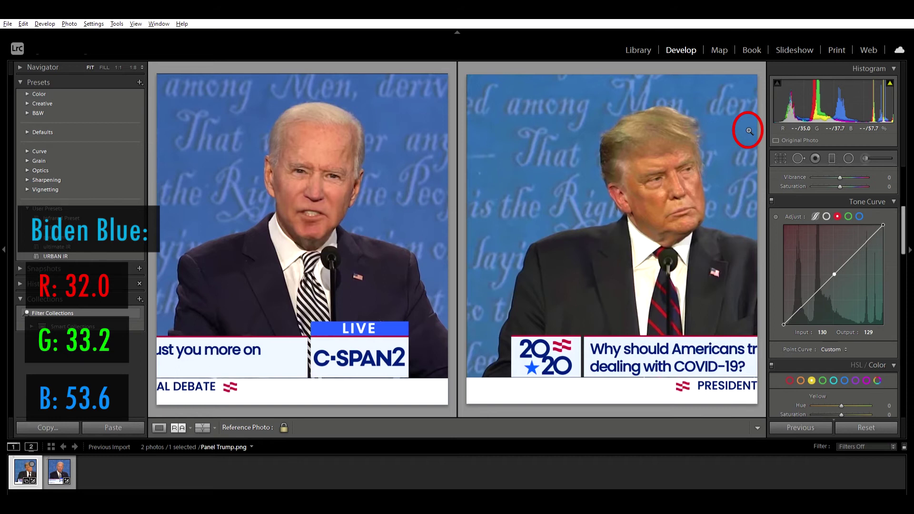
- Lower the red curve point's output in stages, trying 128, 125, 123 and 122, and settle on 121
{"action": "left_click", "coordinate": [870, 332]}
{"action": "type", "text": "128"}
{"action": "key", "text": "Return"}
{"action": "left_click", "coordinate": [868, 332]}
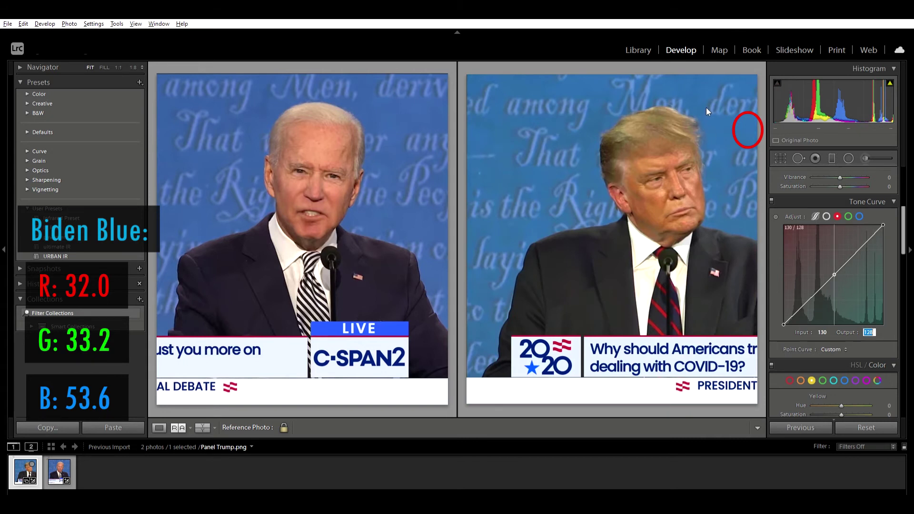
{"action": "type", "text": "125"}
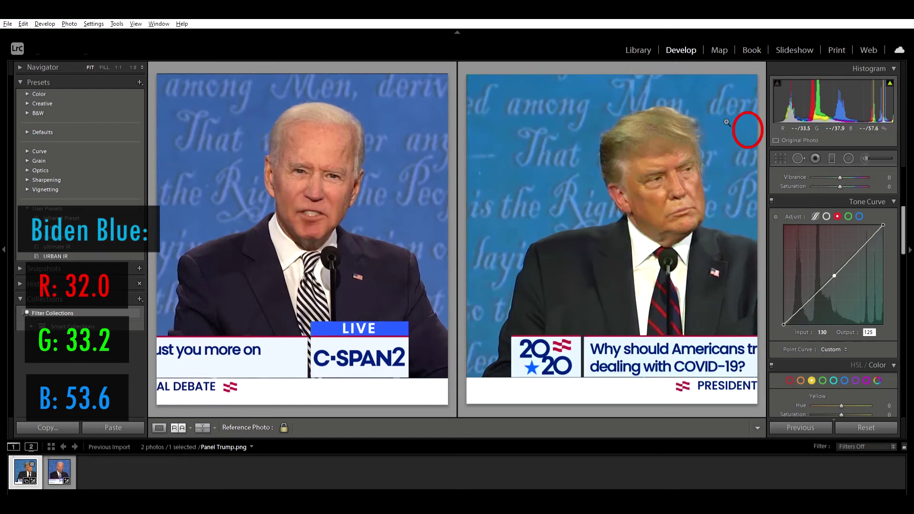
{"action": "key", "text": "BackSpace"}
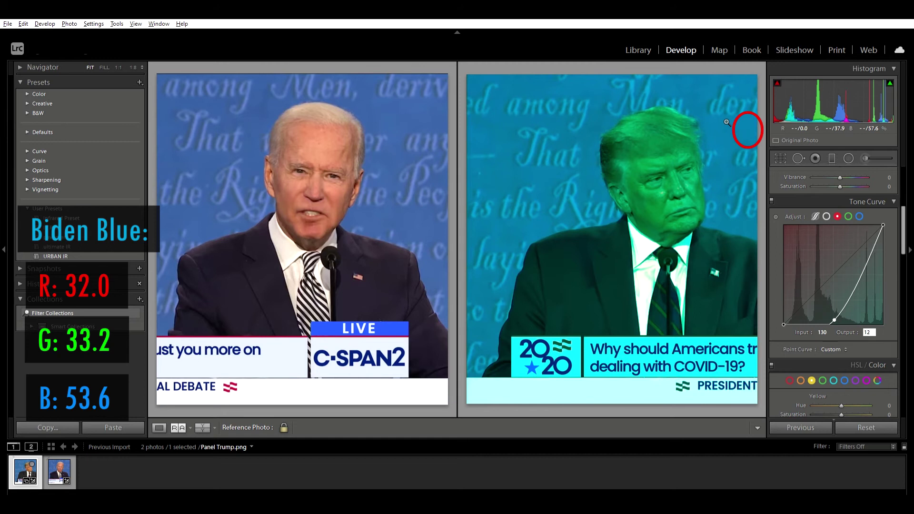
{"action": "type", "text": "3"}
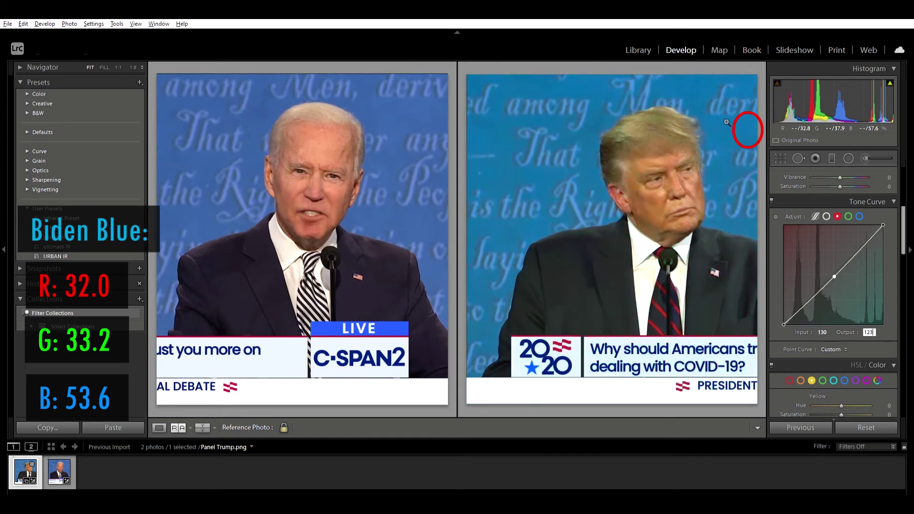
{"action": "key", "text": "BackSpace"}
{"action": "type", "text": "2"}
{"action": "key", "text": "BackSpace"}
{"action": "type", "text": "1"}
{"action": "key", "text": "Return"}
- Add a midtone point at input 132 on the green tone curve and set its output to 120
{"action": "left_click", "coordinate": [849, 216]}
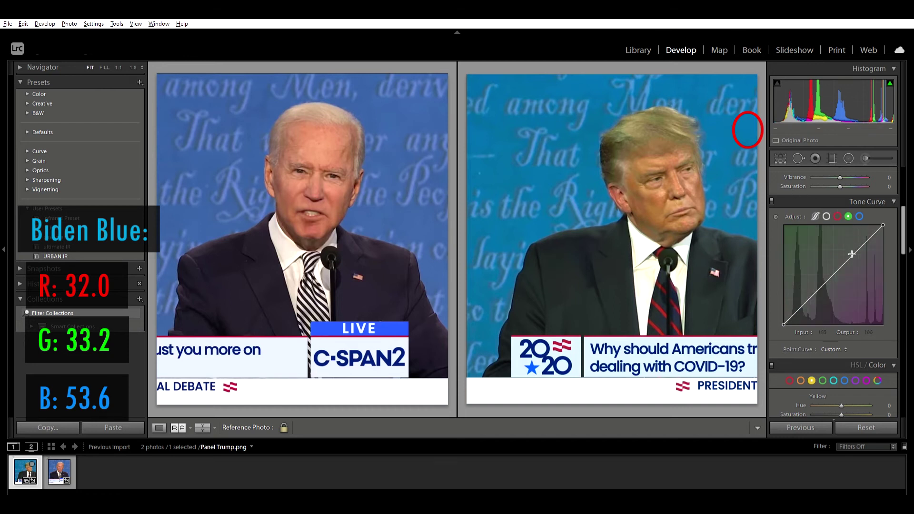
{"action": "left_click", "coordinate": [836, 271]}
{"action": "left_click", "coordinate": [867, 331]}
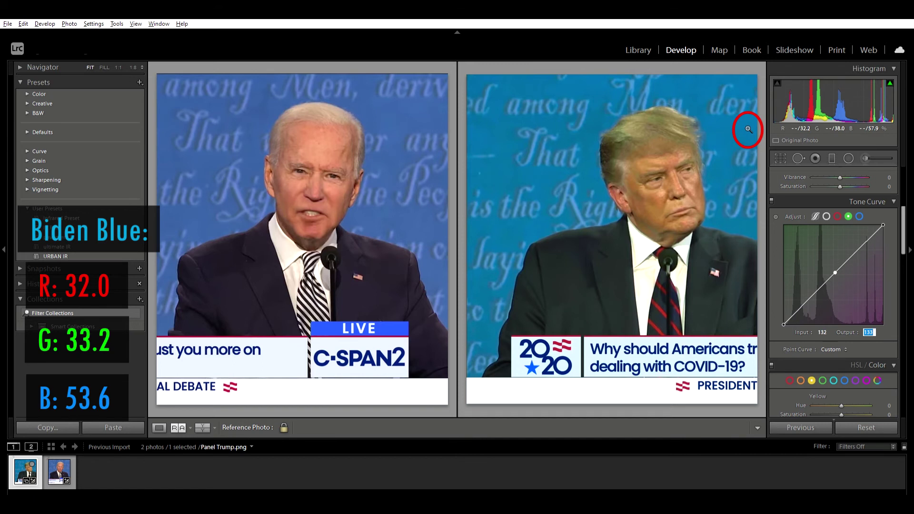
{"action": "type", "text": "12"}
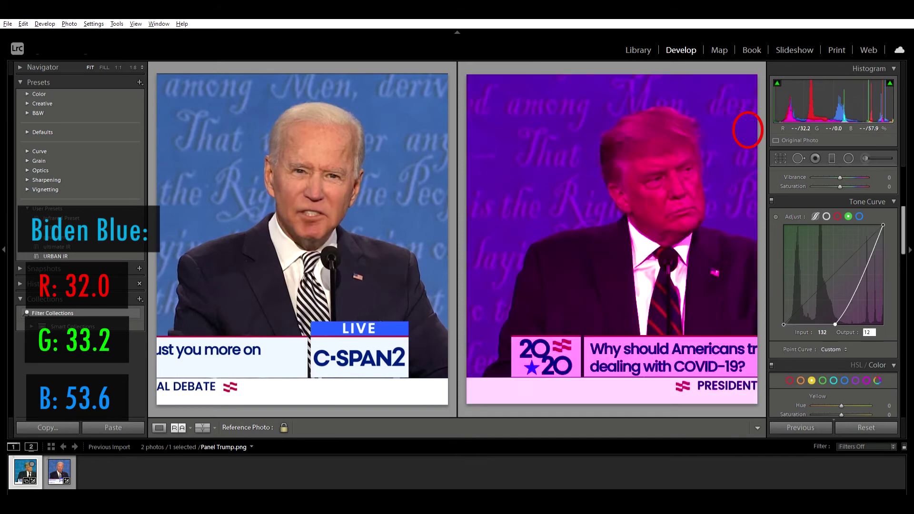
{"action": "type", "text": "80"}
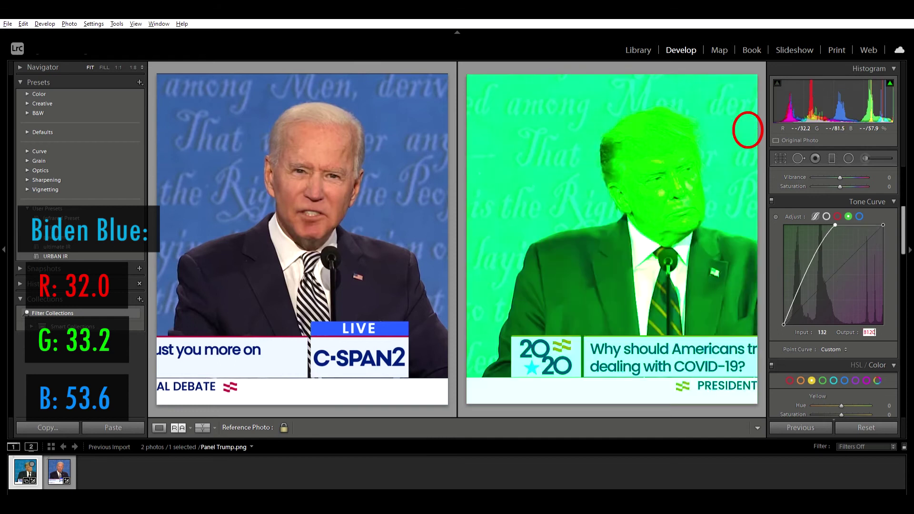
{"action": "key", "text": "BackSpace"}
{"action": "key", "text": "BackSpace"}
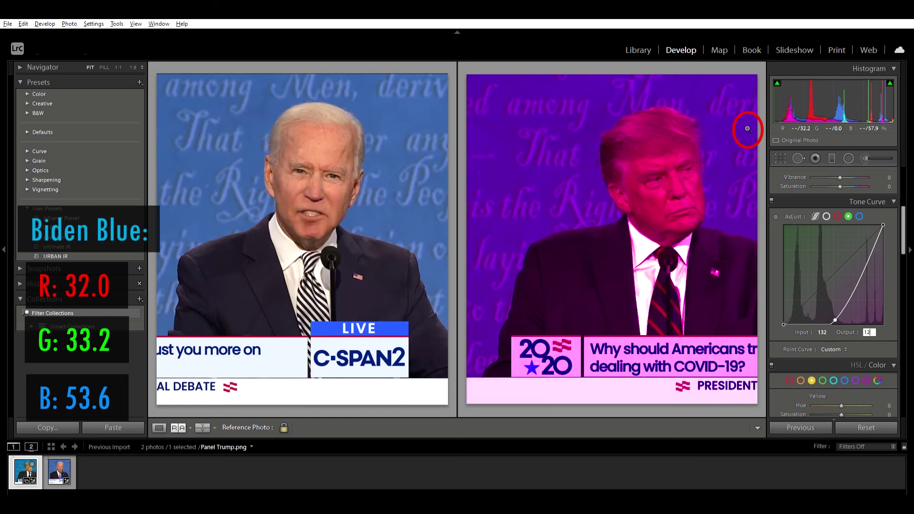
{"action": "type", "text": "0"}
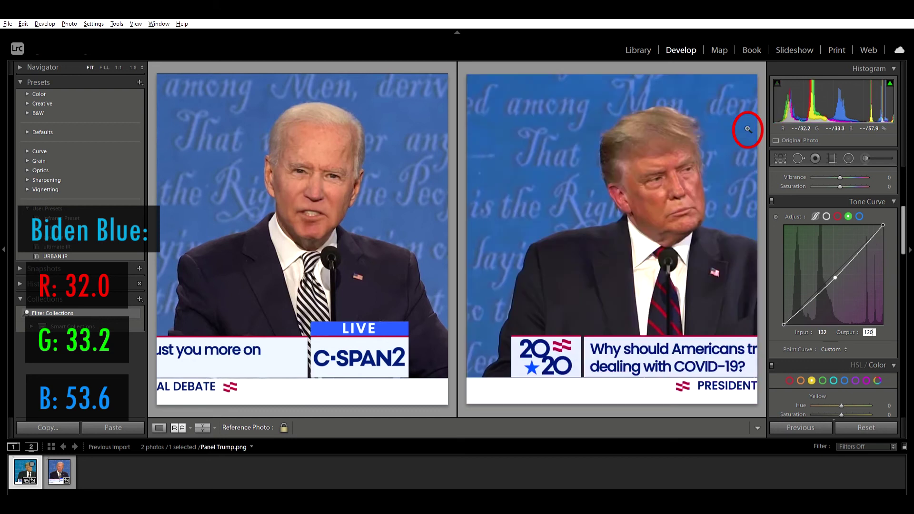
{"action": "key", "text": "Return"}
- Add a midtone point at input 130 on the blue tone curve and set its output to 120
{"action": "left_click", "coordinate": [860, 216]}
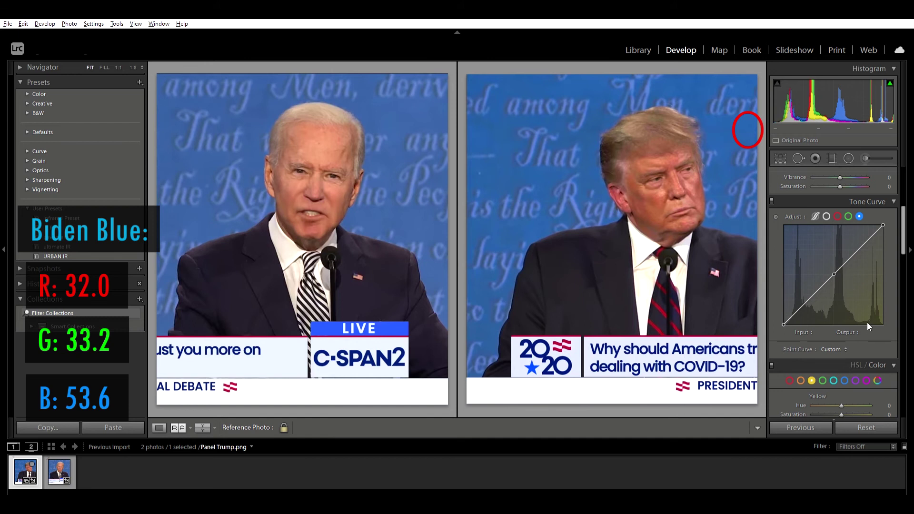
{"action": "left_click", "coordinate": [834, 274]}
{"action": "left_click", "coordinate": [875, 330]}
{"action": "type", "text": "120"}
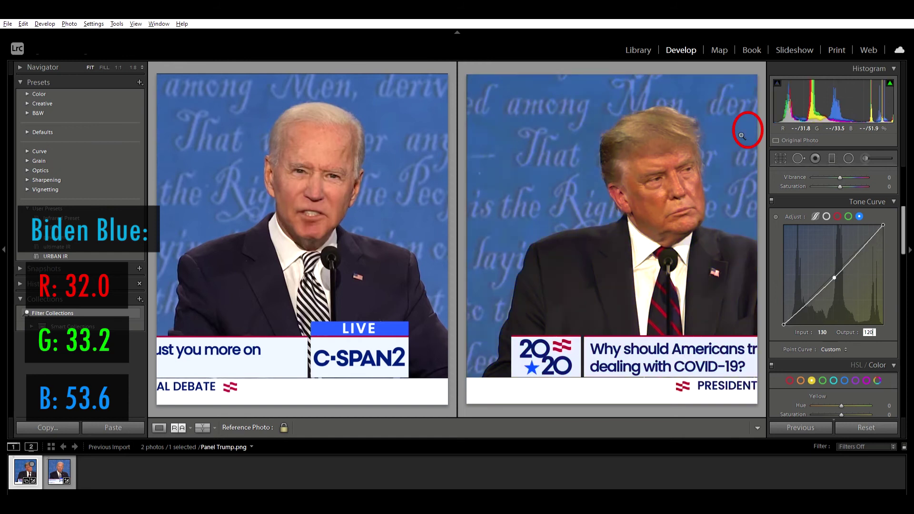
- Raise the blue curve point's output in stages, trying 122 and 123, and settle on 124
{"action": "key", "text": "BackSpace"}
{"action": "key", "text": "BackSpace"}
{"action": "key", "text": "BackSpace"}
{"action": "type", "text": "11"}
{"action": "key", "text": "BackSpace"}
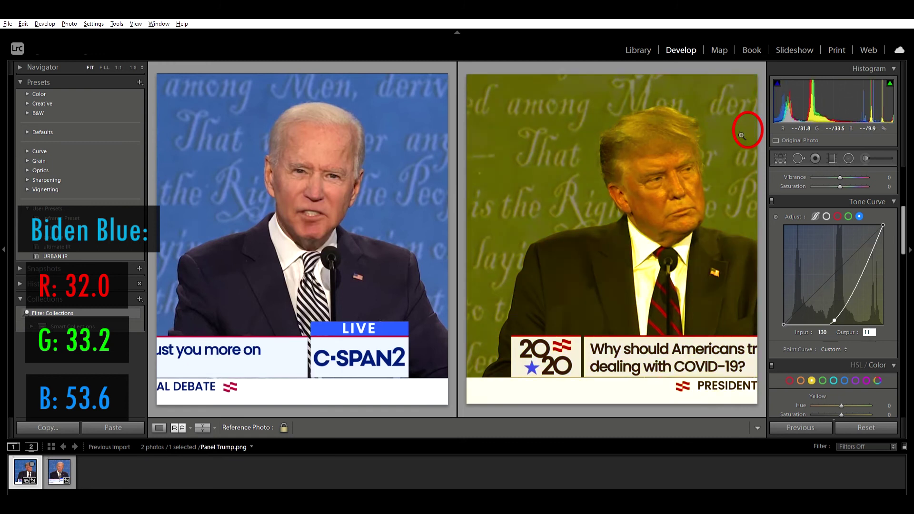
{"action": "type", "text": "22"}
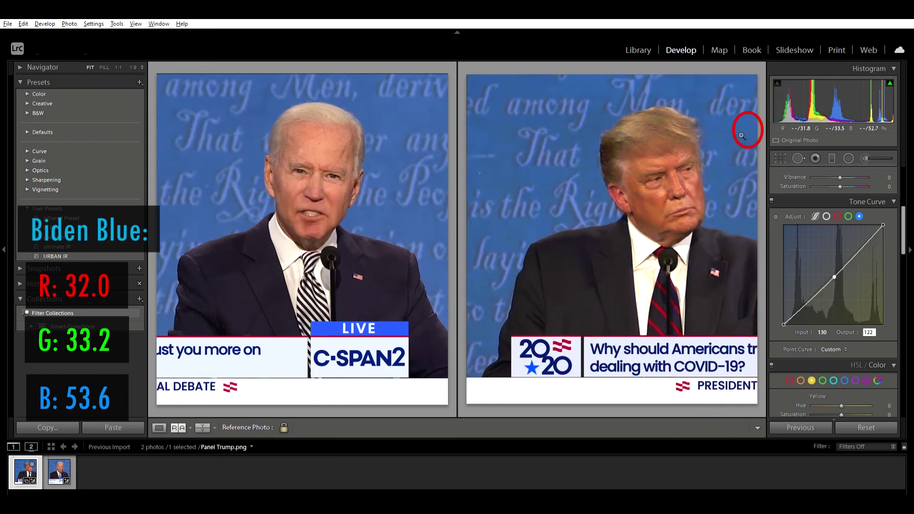
{"action": "key", "text": "BackSpace"}
{"action": "type", "text": "3"}
{"action": "key", "text": "BackSpace"}
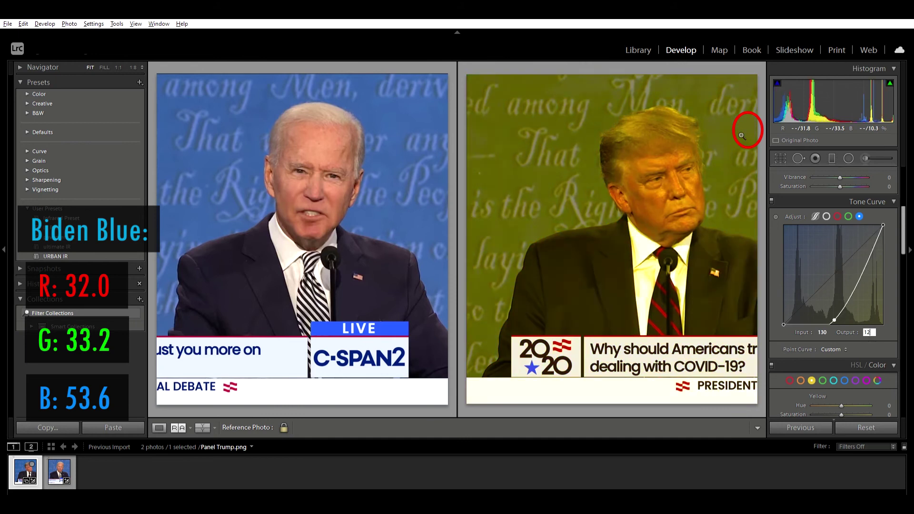
{"action": "type", "text": "4"}
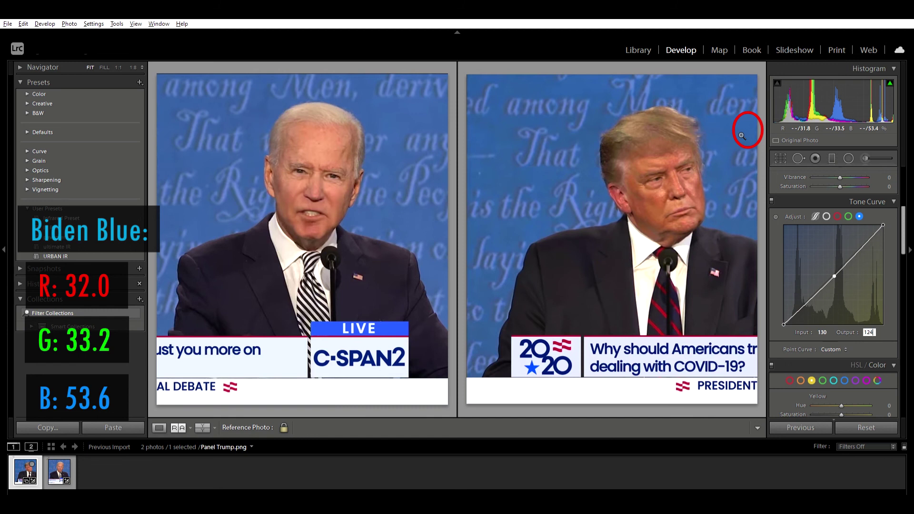
{"action": "key", "text": "Return"}
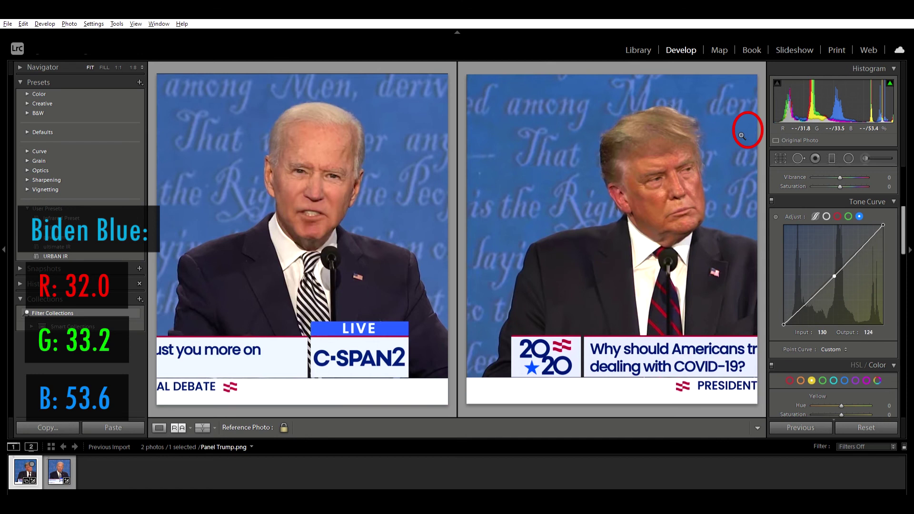